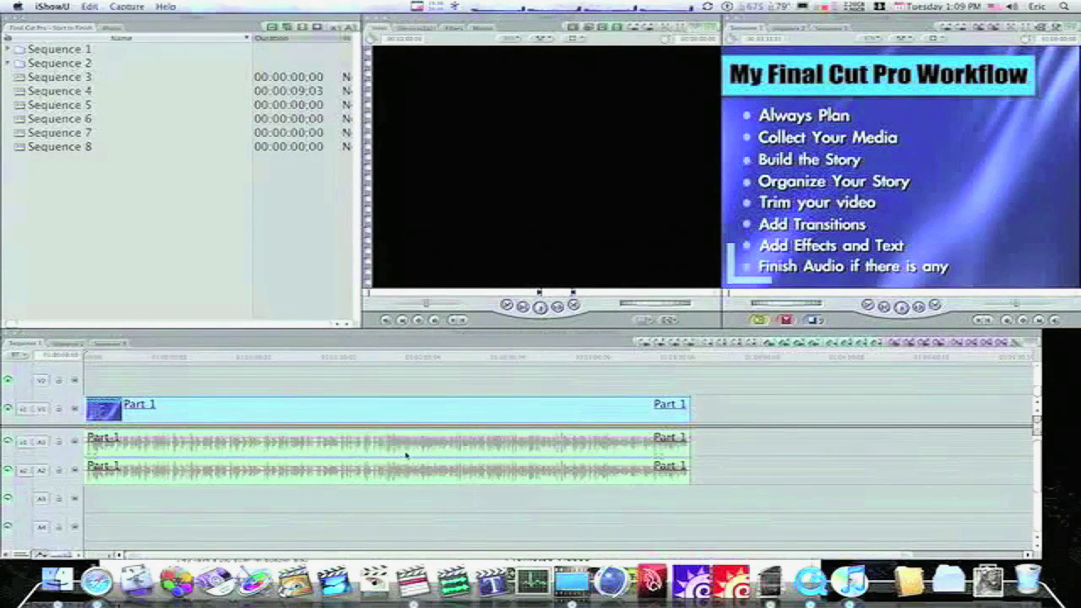
Open Final Cut Pro's Easy Setup and browse the Format list without choosing a format.
click(149, 250)
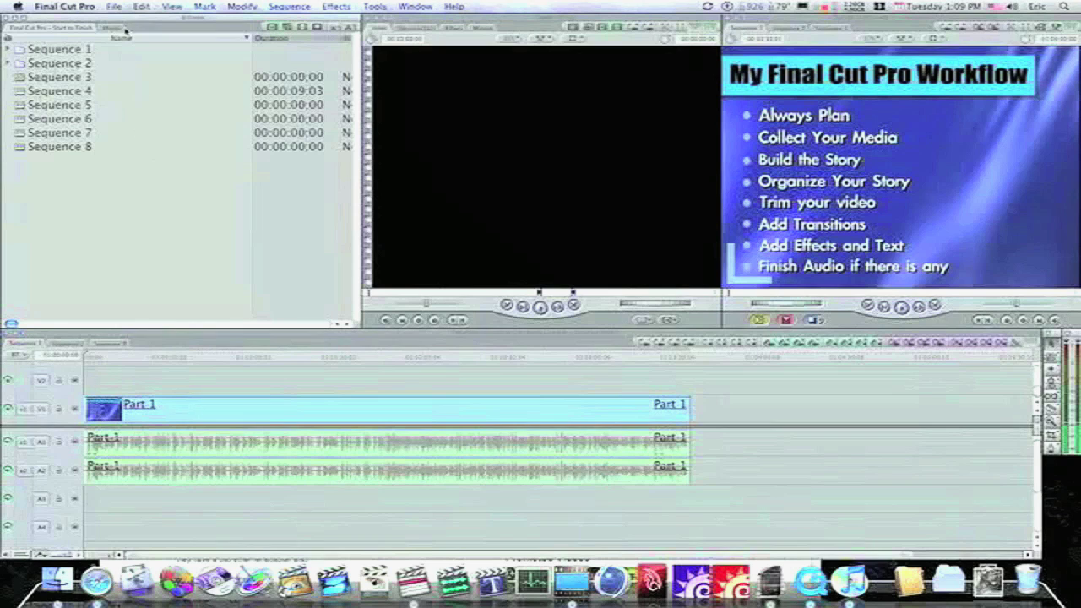
click(82, 6)
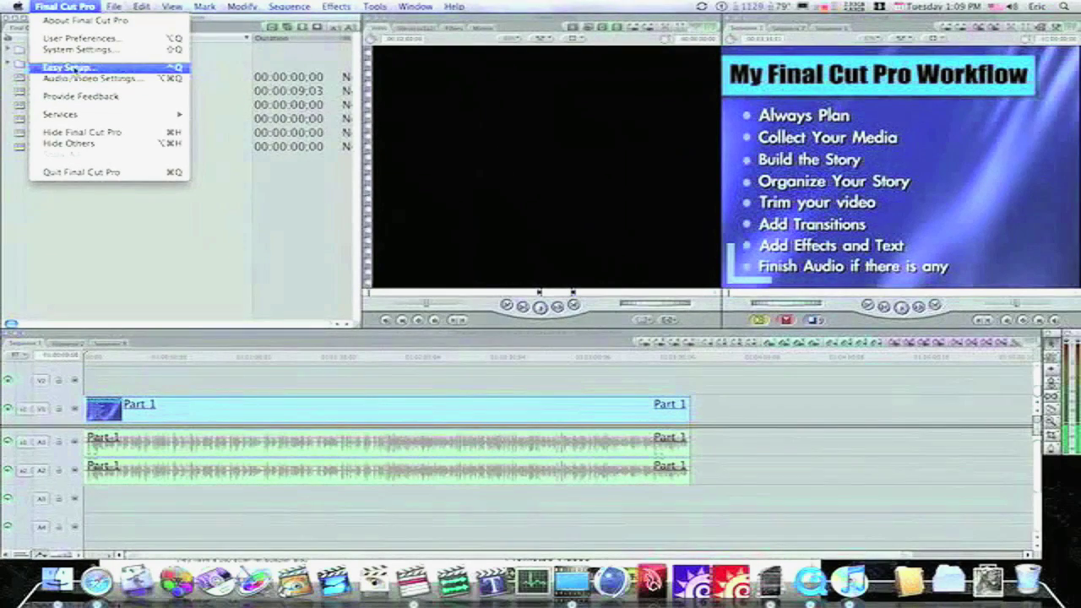
click(75, 68)
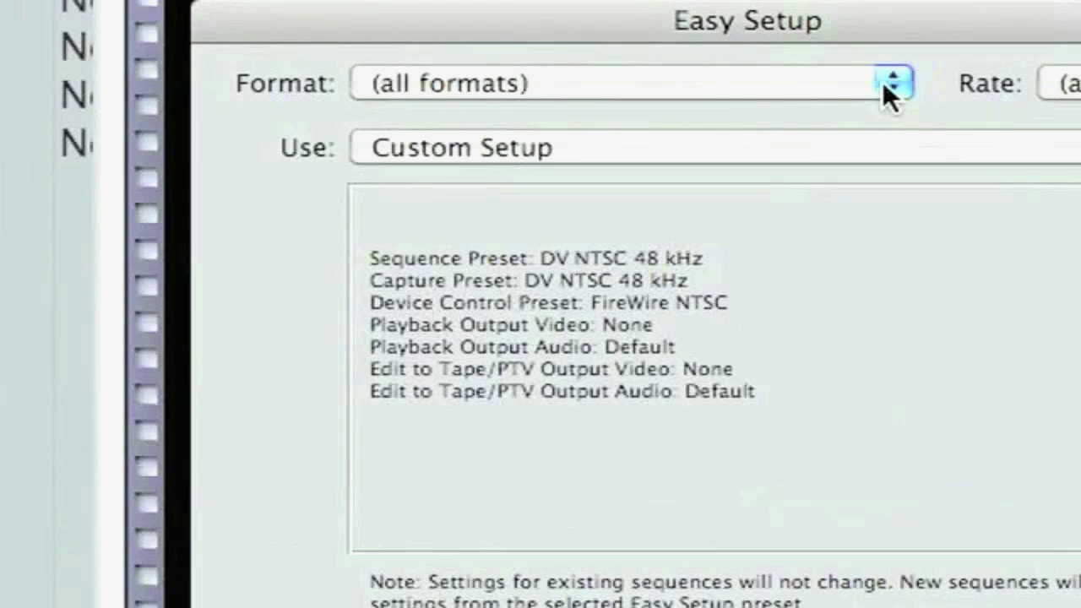
click(892, 84)
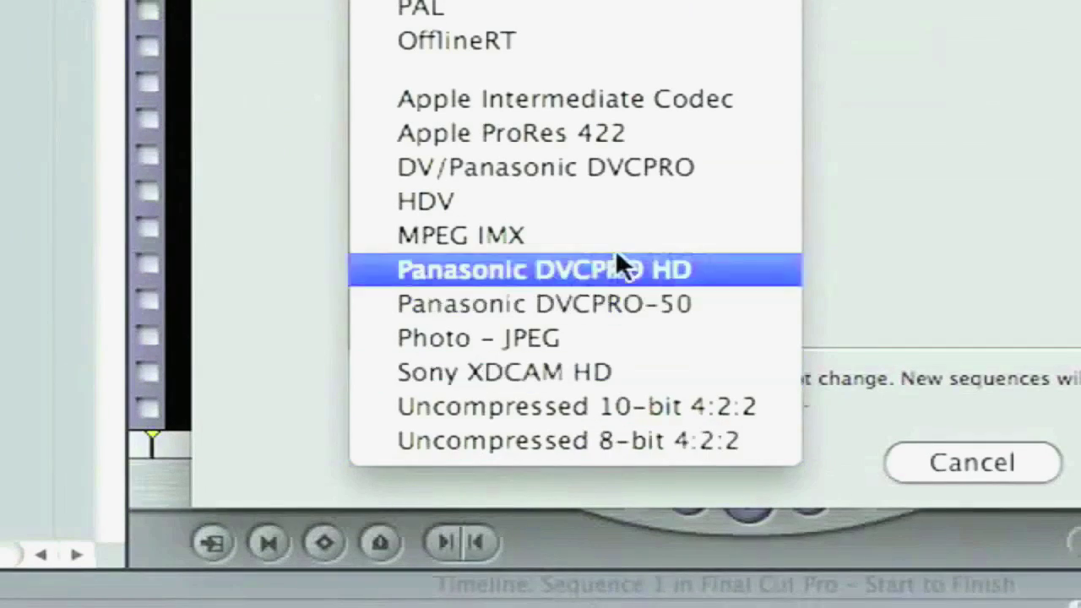
click(872, 166)
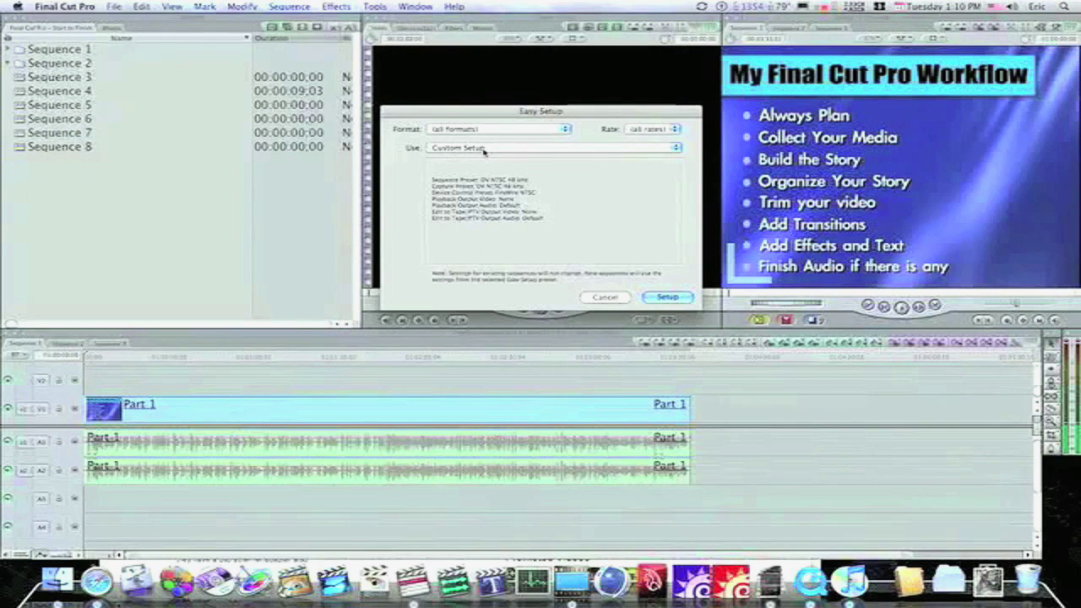
Keep the format as (all formats) and the preset as Custom Setup, then close Easy Setup.
click(563, 130)
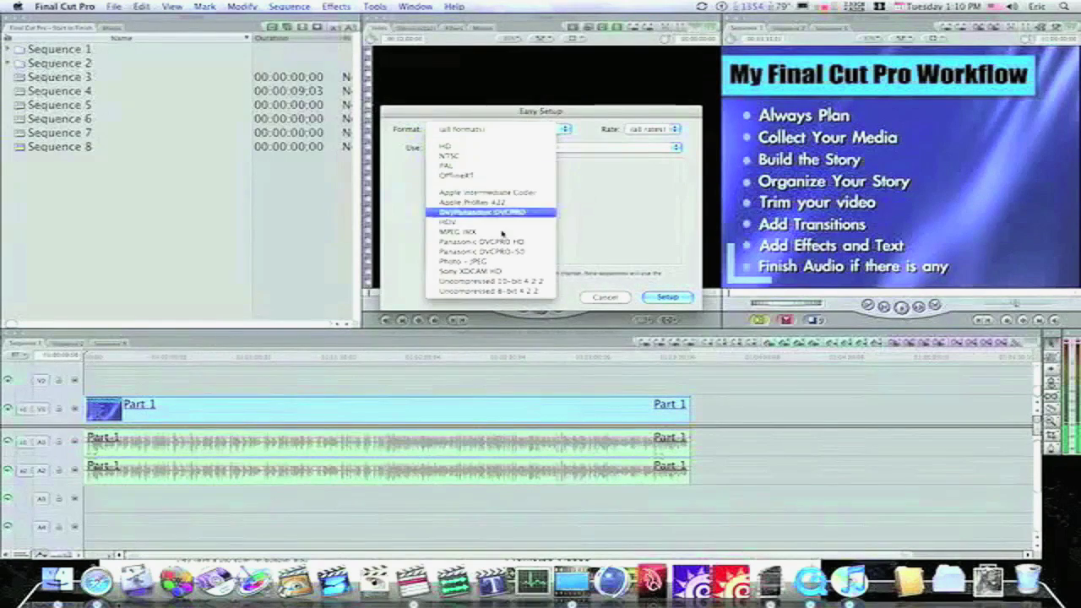
click(498, 131)
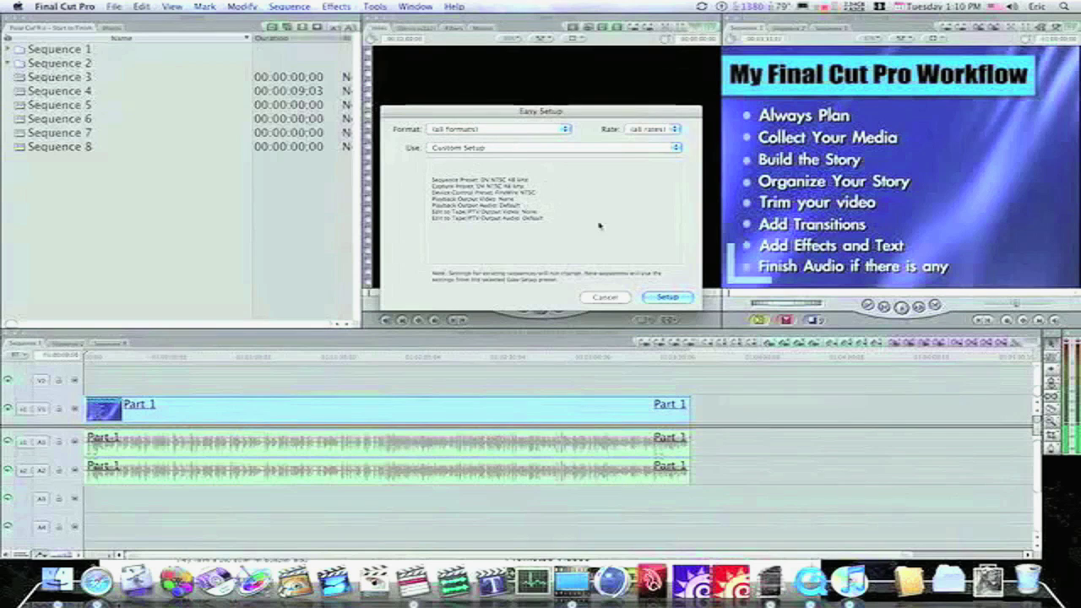
click(627, 299)
click(65, 6)
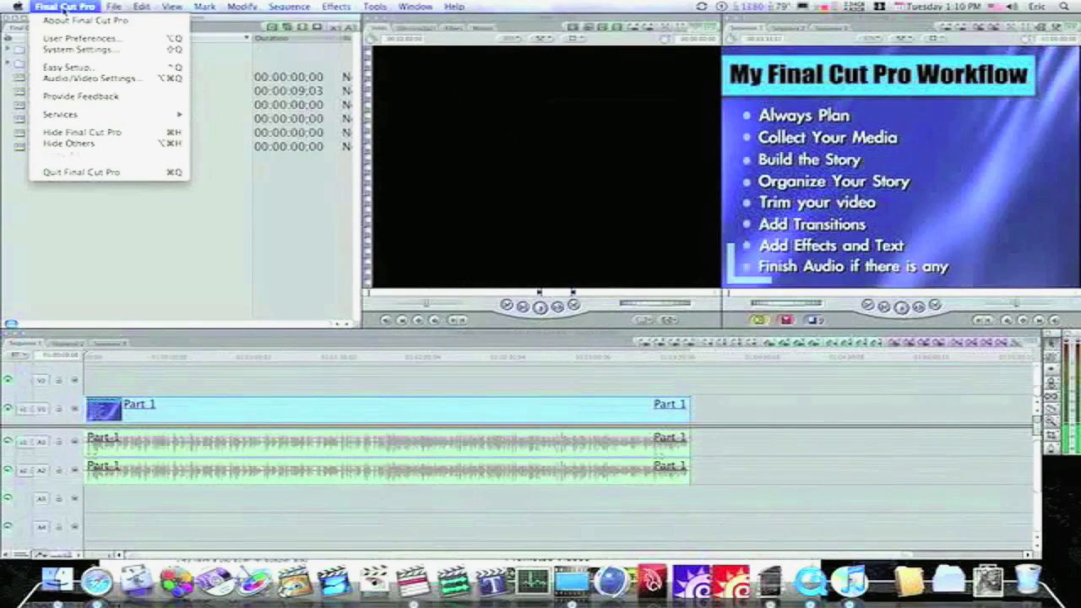
Open User Preferences on General, showing 99 undo levels, and check the audio playback quality choices.
click(76, 39)
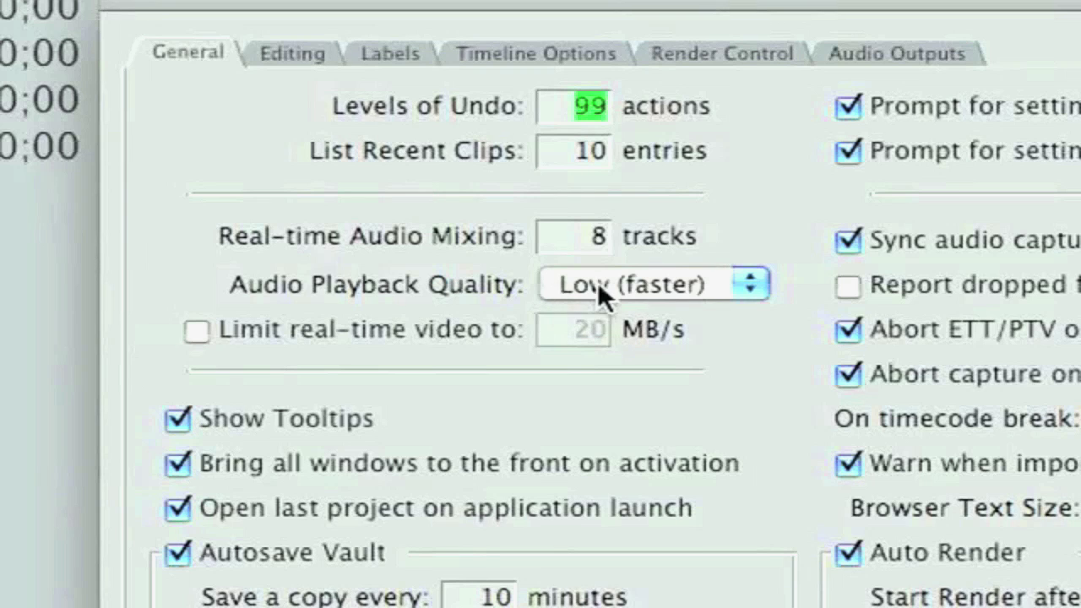
click(597, 283)
click(596, 285)
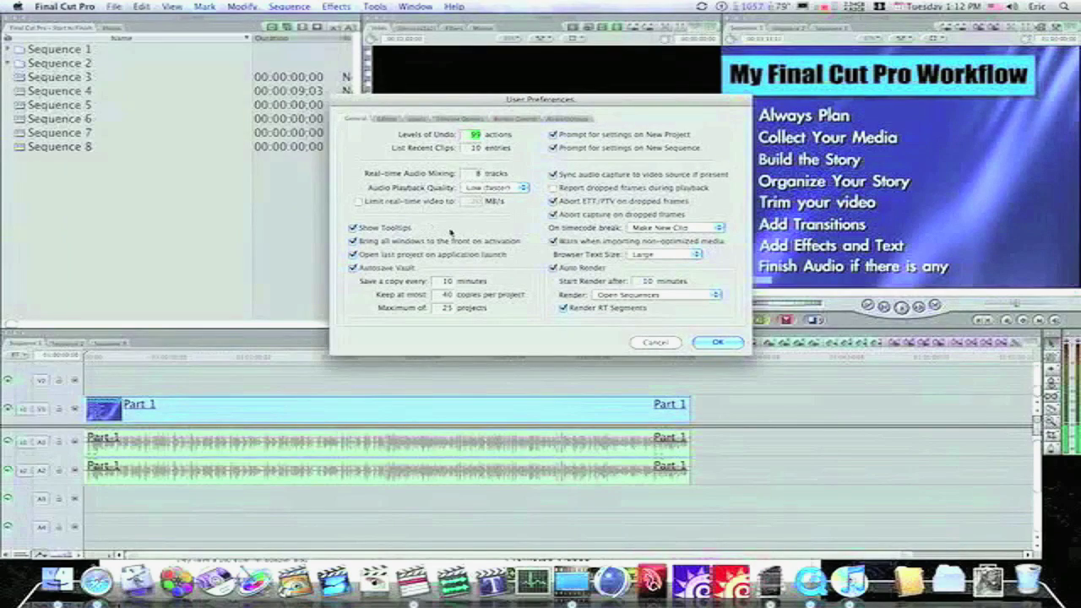
In Editing preferences, keep still-image gamma at Source and set Record Audio Keyframes to Reduced.
click(389, 119)
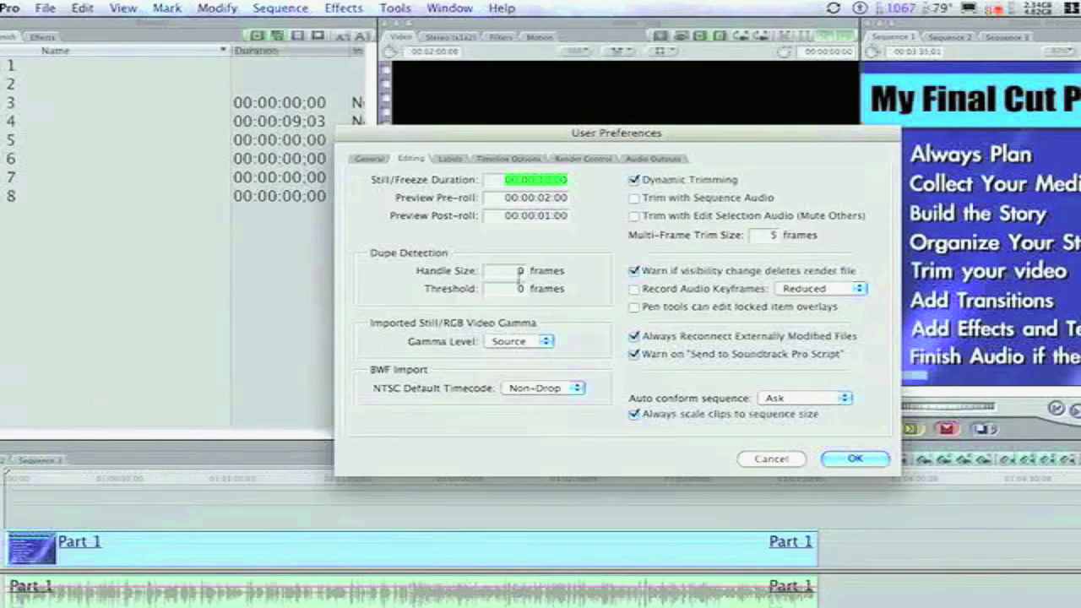
click(498, 343)
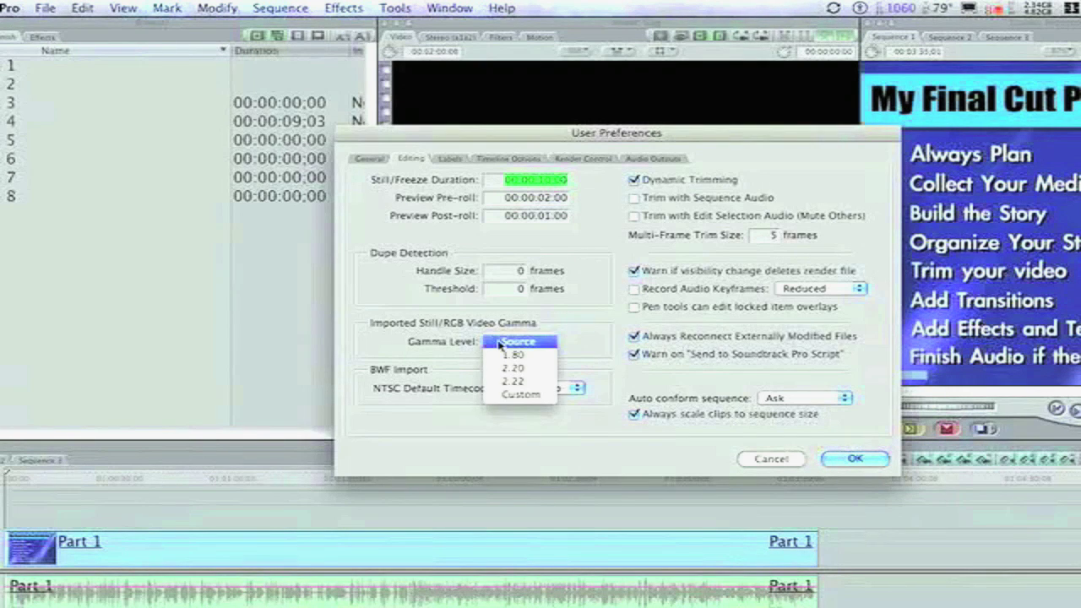
click(500, 343)
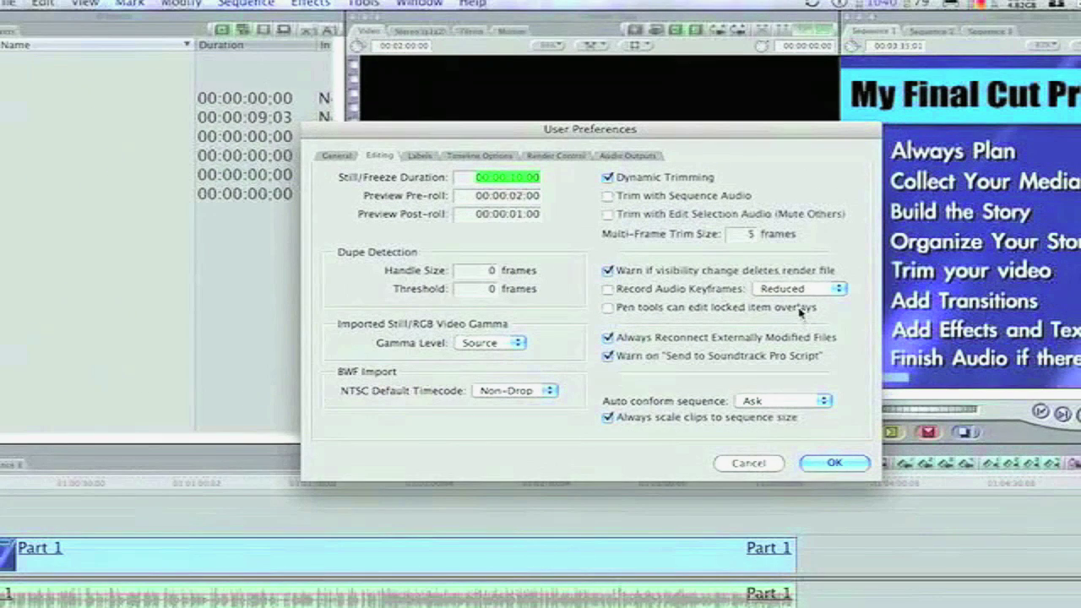
click(870, 295)
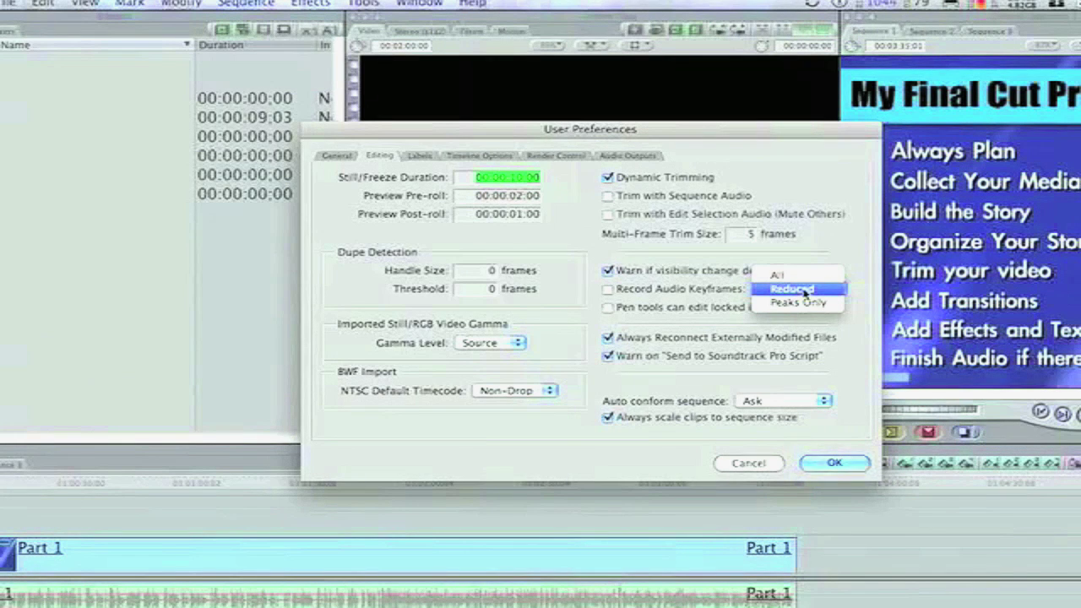
click(804, 291)
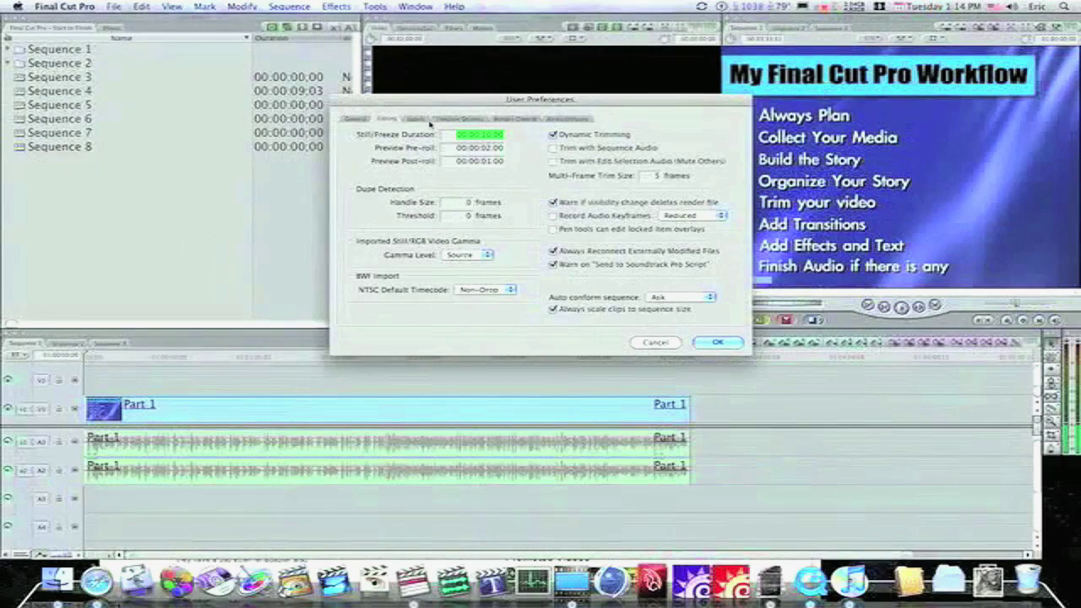
Review the label names (Good Take, Best Take, Alternate Shots, Interviews, B Roll), then view Timeline Options.
click(414, 121)
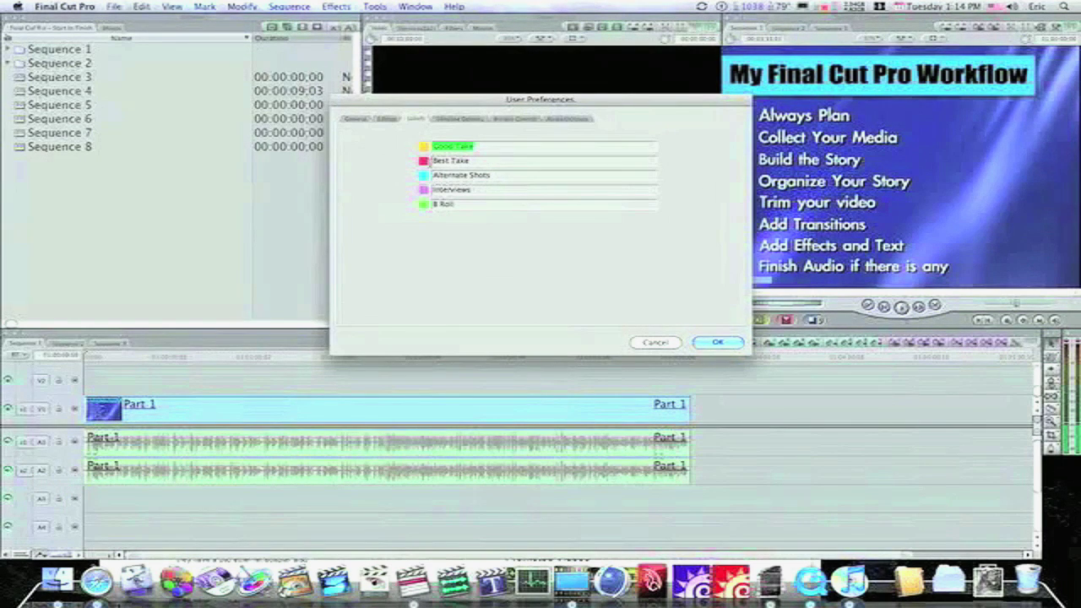
click(470, 120)
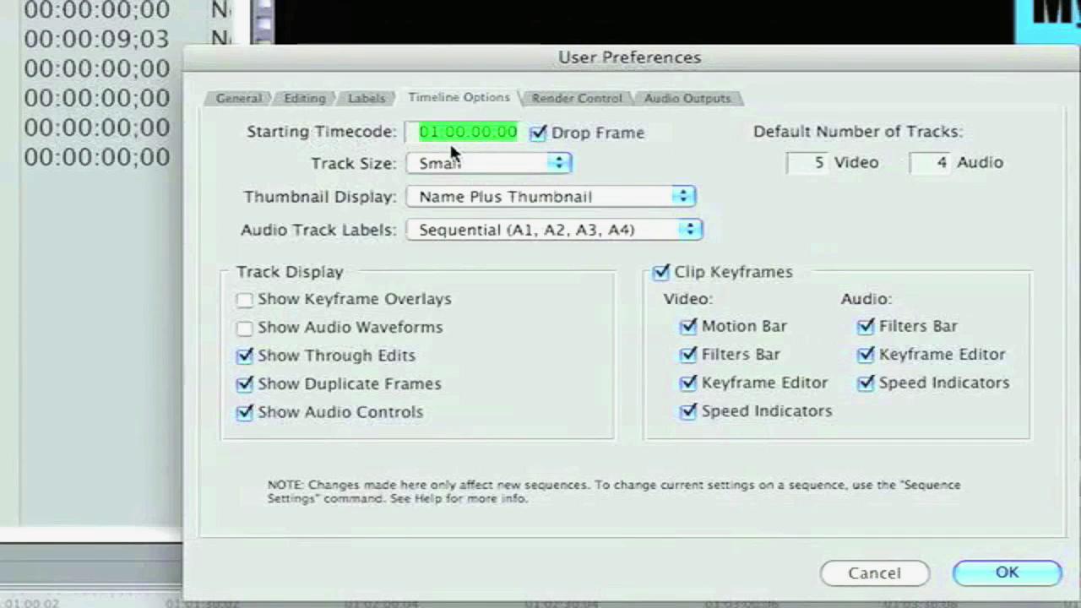
Set new-sequence Track Size to Small and Thumbnail Display to Name Plus Thumbnail.
click(480, 164)
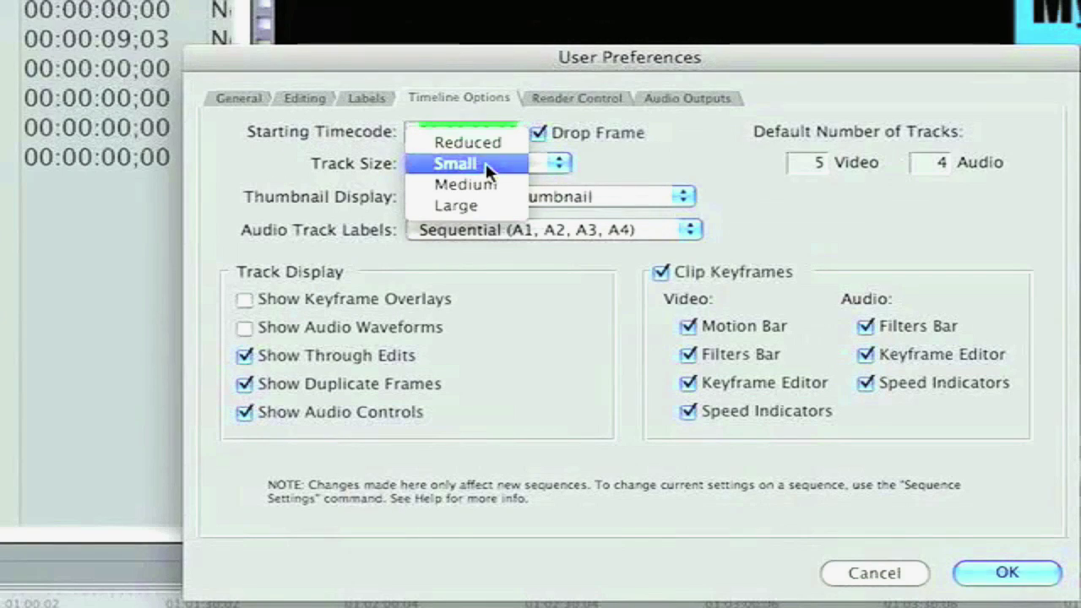
click(485, 162)
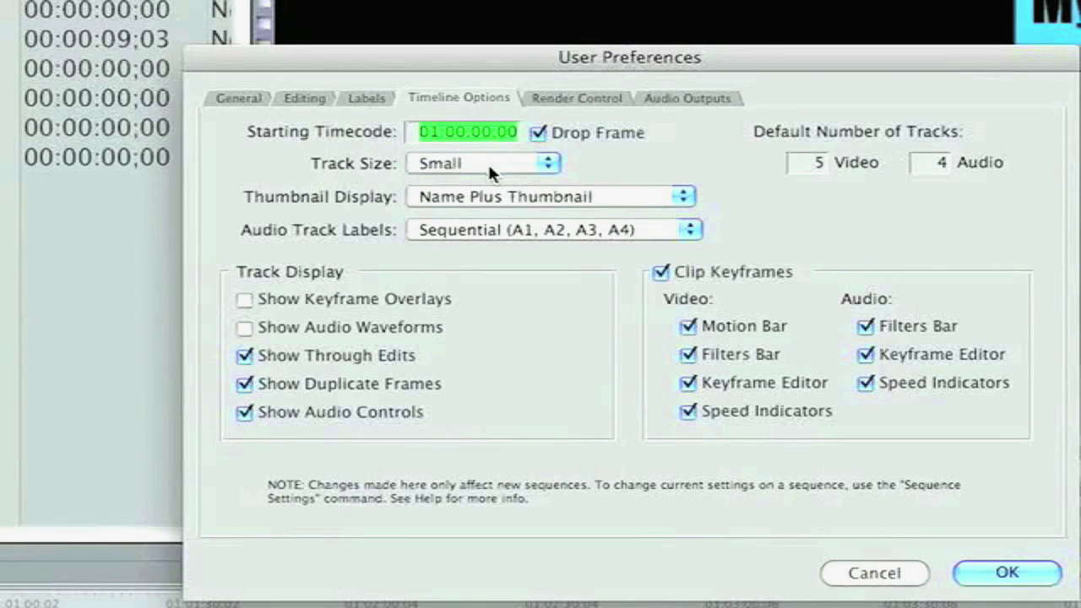
click(485, 196)
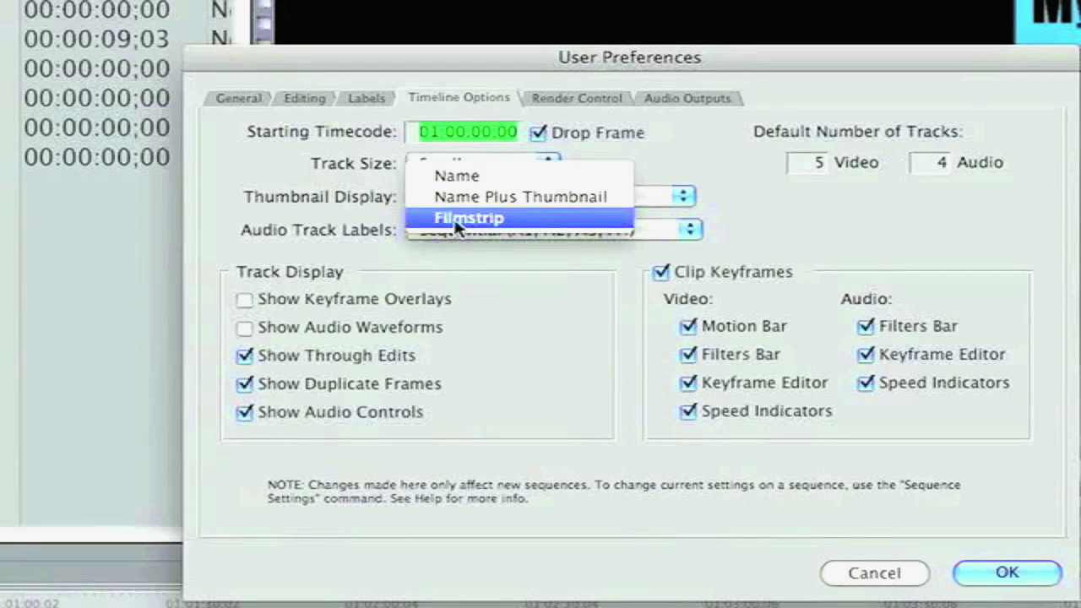
click(452, 203)
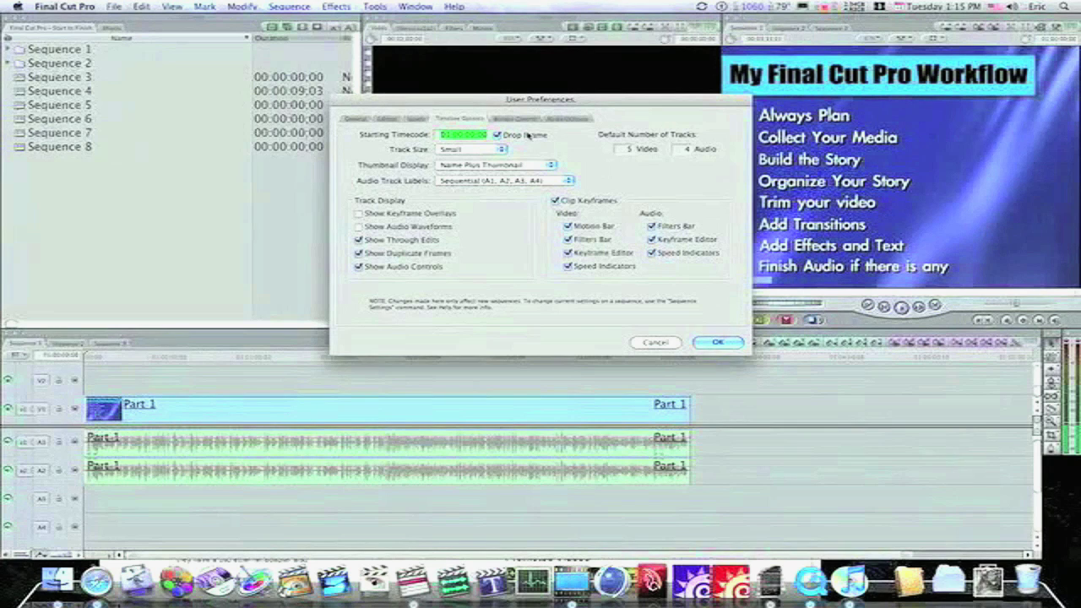
In Render Control, check the Audio Outputs presets and keep master template quality at Normal.
click(526, 120)
click(551, 121)
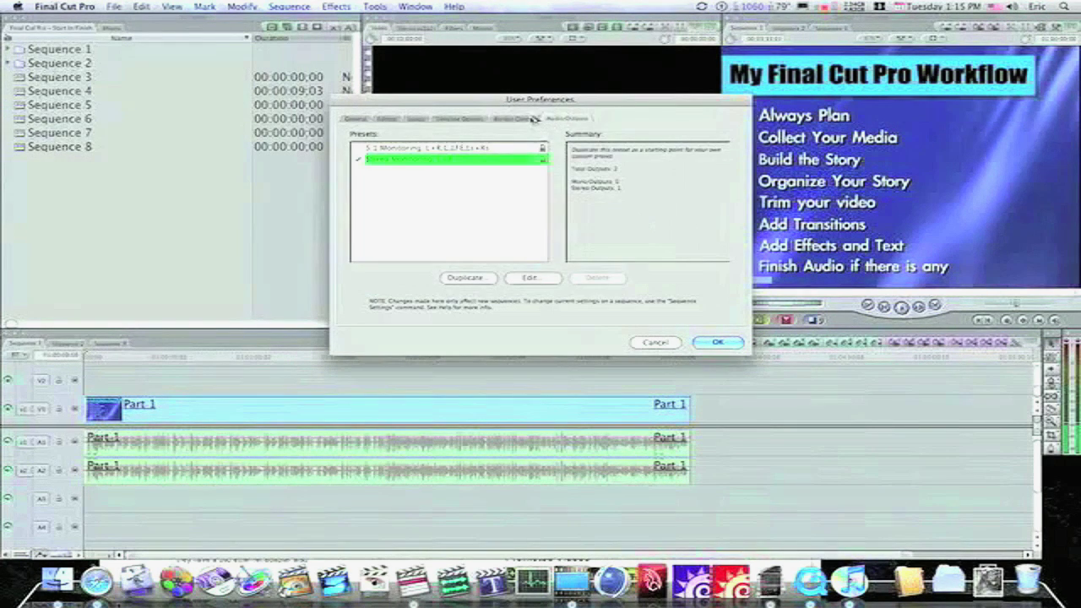
click(531, 120)
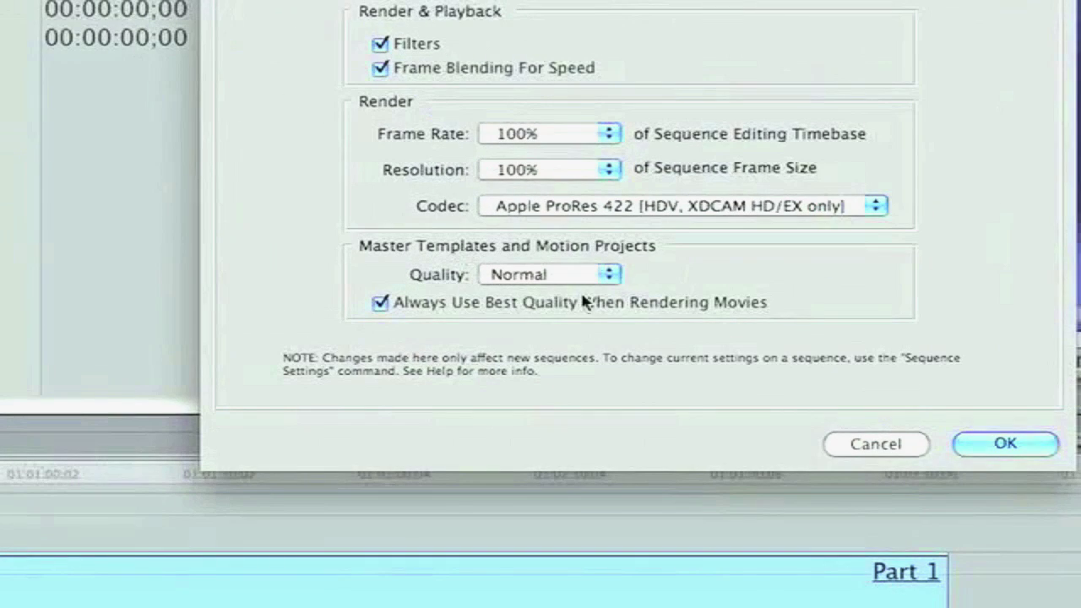
click(608, 274)
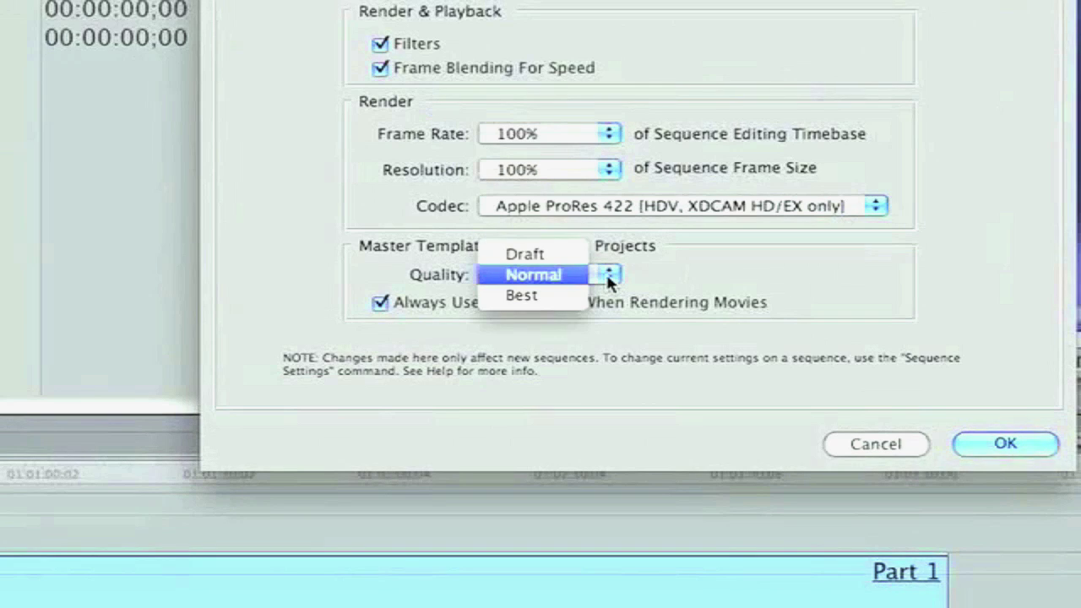
click(534, 275)
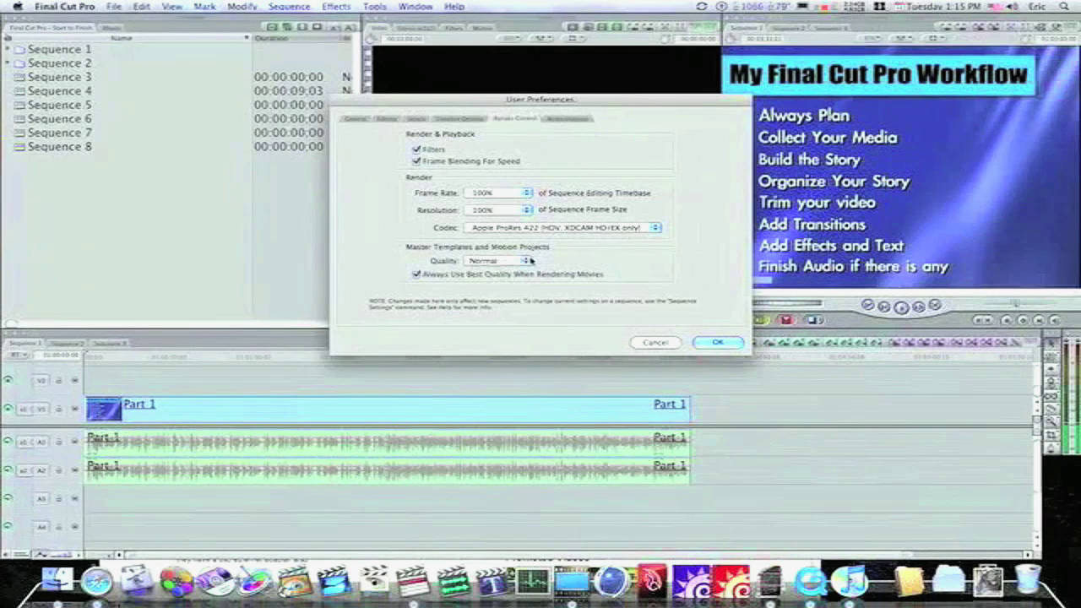
click(569, 118)
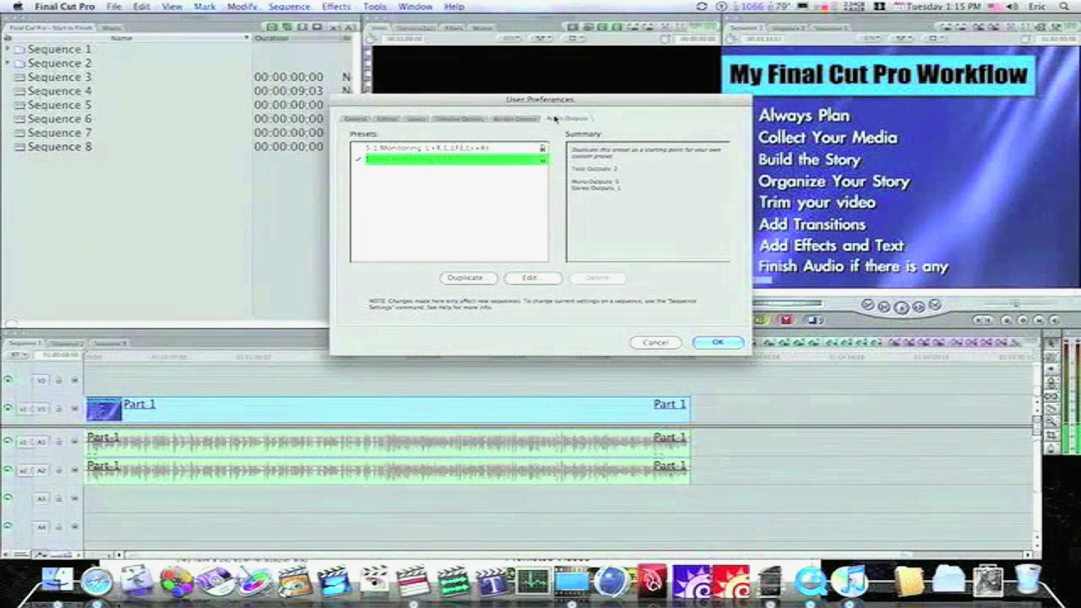
click(525, 119)
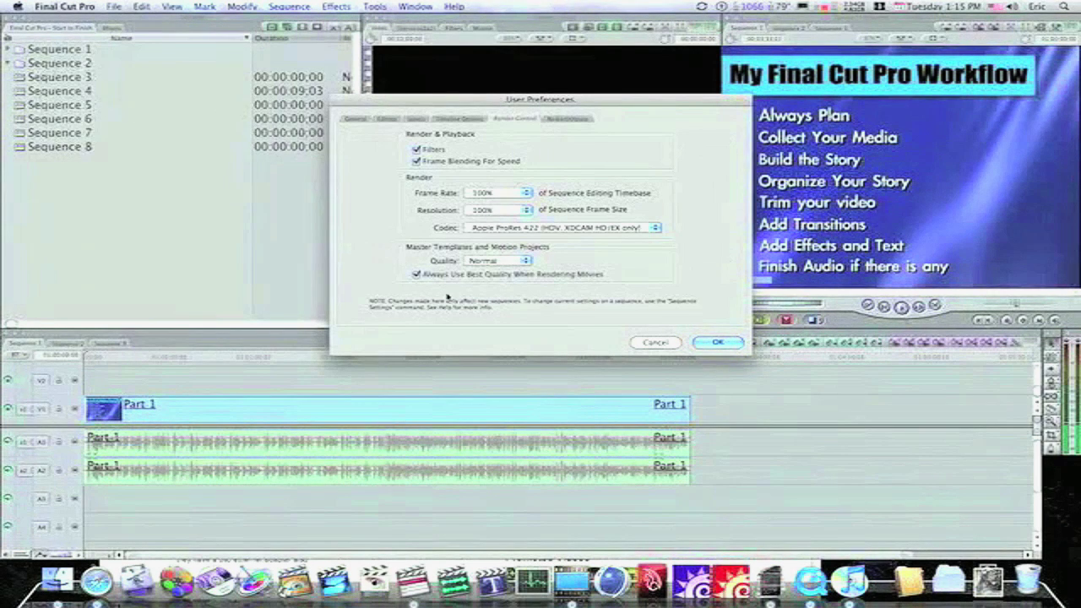